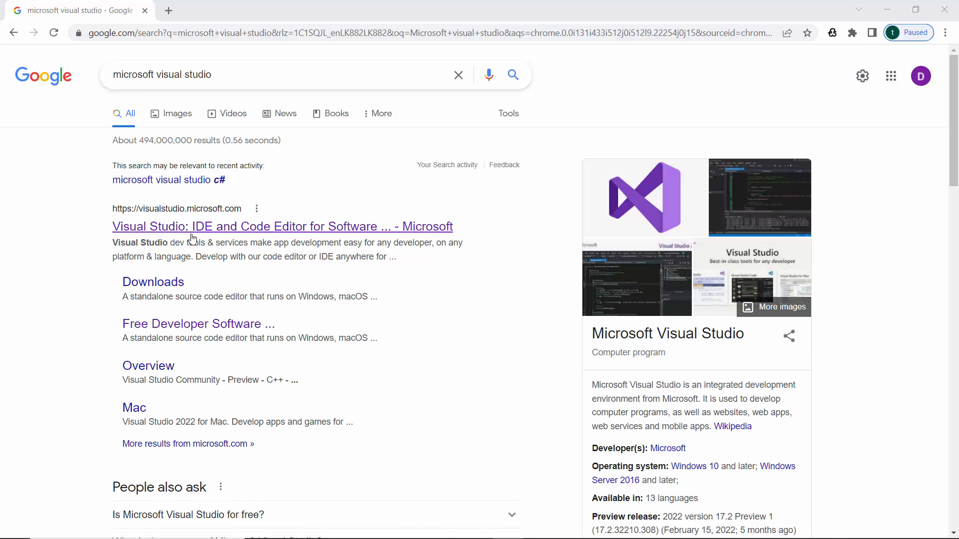
Step: Download the free Visual Studio Community installer from Microsoft's Visual Studio site and run it, accepting the initial setup
{"action": "left_click", "coordinate": [189, 233]}
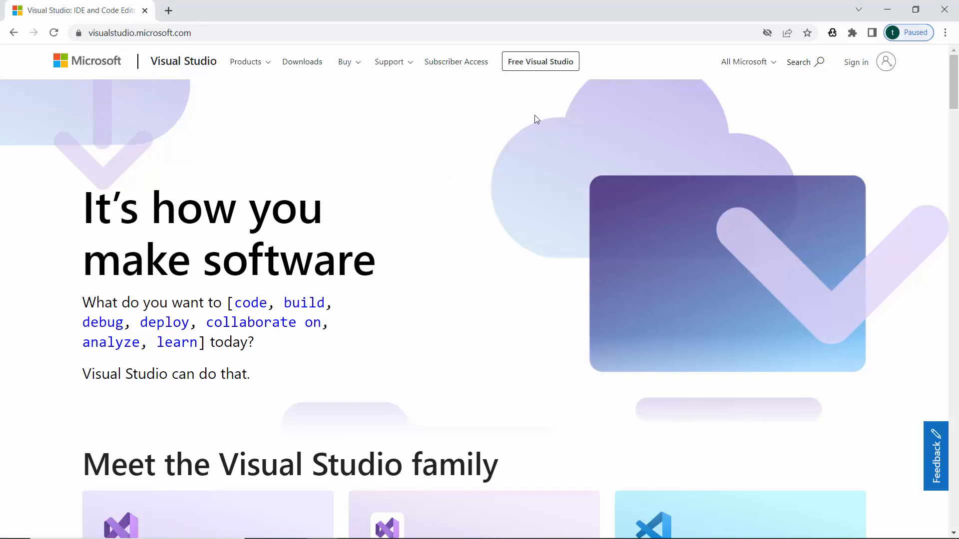
{"action": "left_click", "coordinate": [536, 67]}
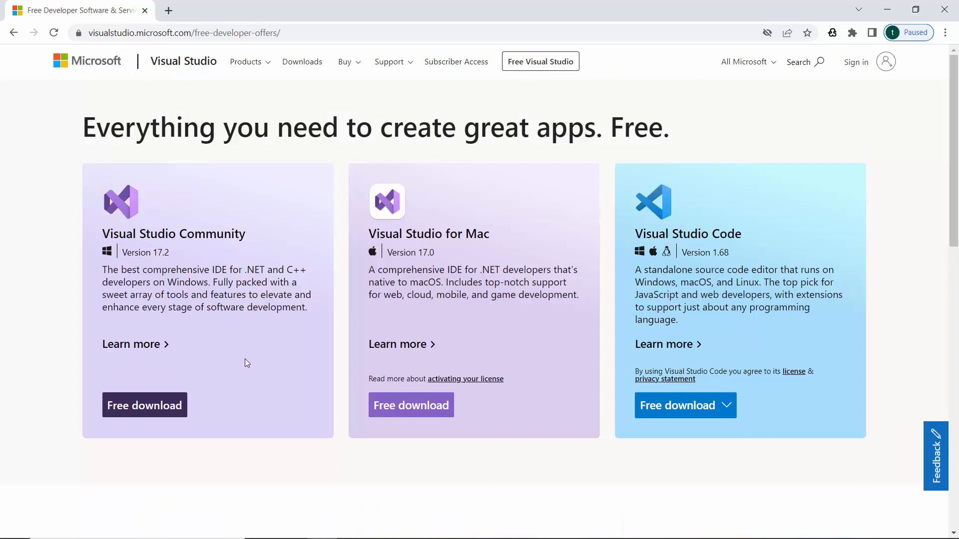
{"action": "left_click", "coordinate": [143, 407]}
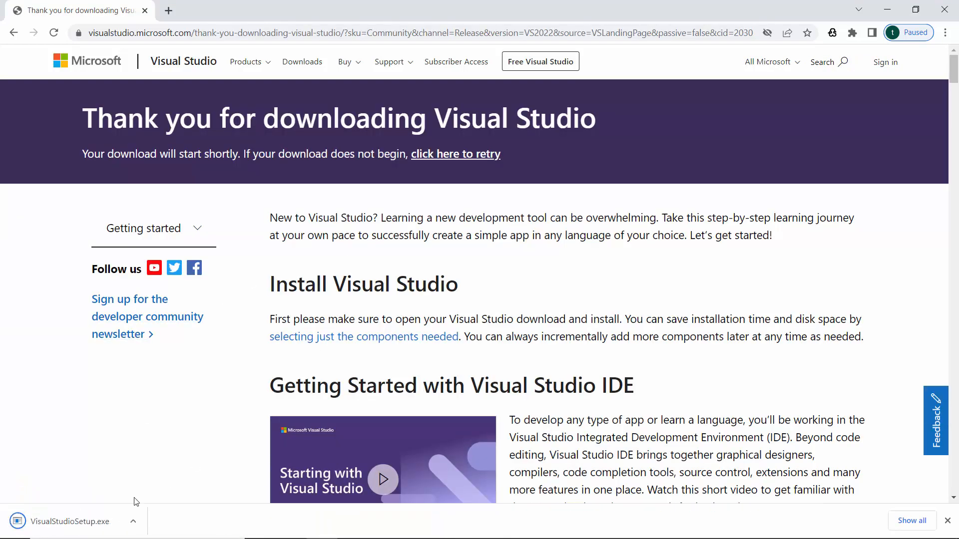
{"action": "left_click", "coordinate": [82, 523]}
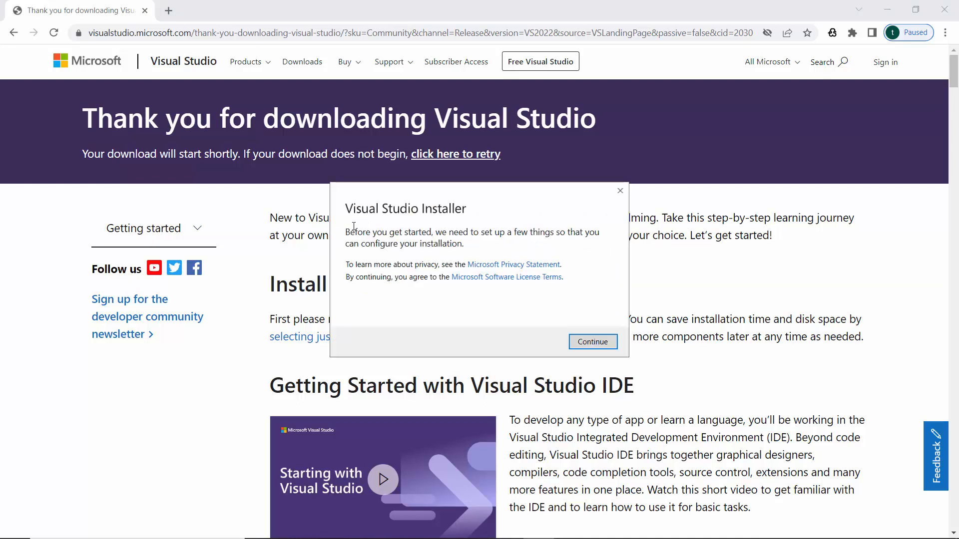
{"action": "left_click", "coordinate": [591, 343]}
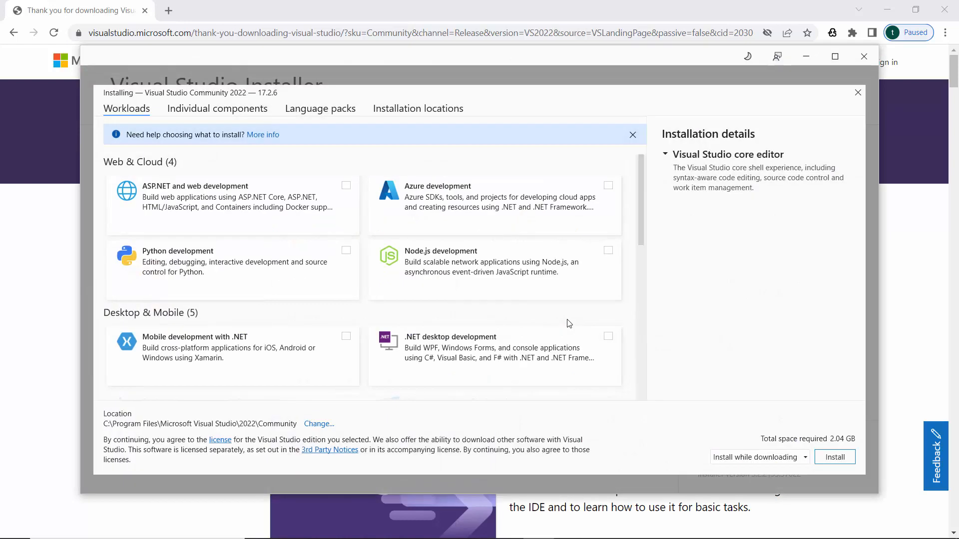
Step: Examine the workloads offered in the Web & Cloud, Desktop & Mobile and Gaming groups
{"action": "left_click", "coordinate": [425, 282]}
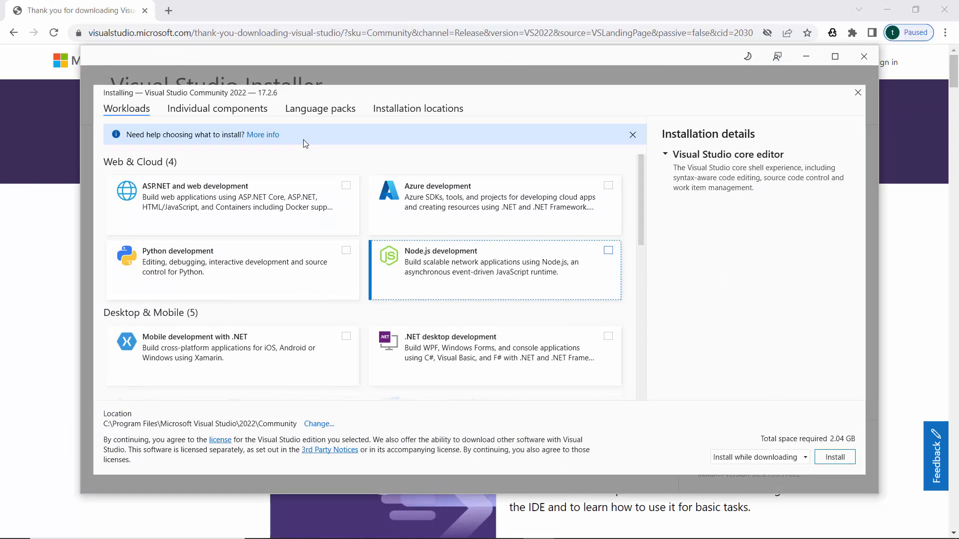
{"action": "scroll", "coordinate": [302, 224], "scroll_direction": "down", "scroll_amount": 1}
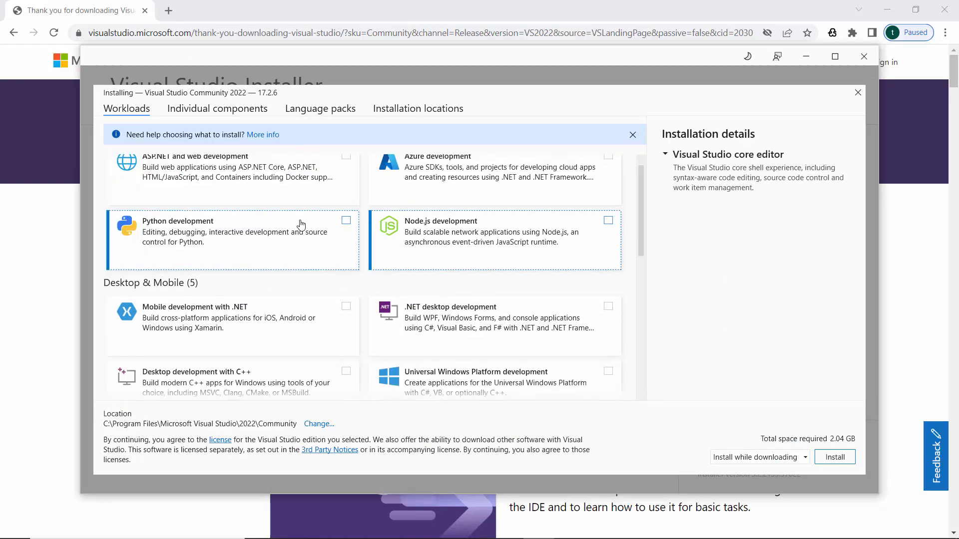
{"action": "scroll", "coordinate": [302, 254], "scroll_direction": "down", "scroll_amount": 1}
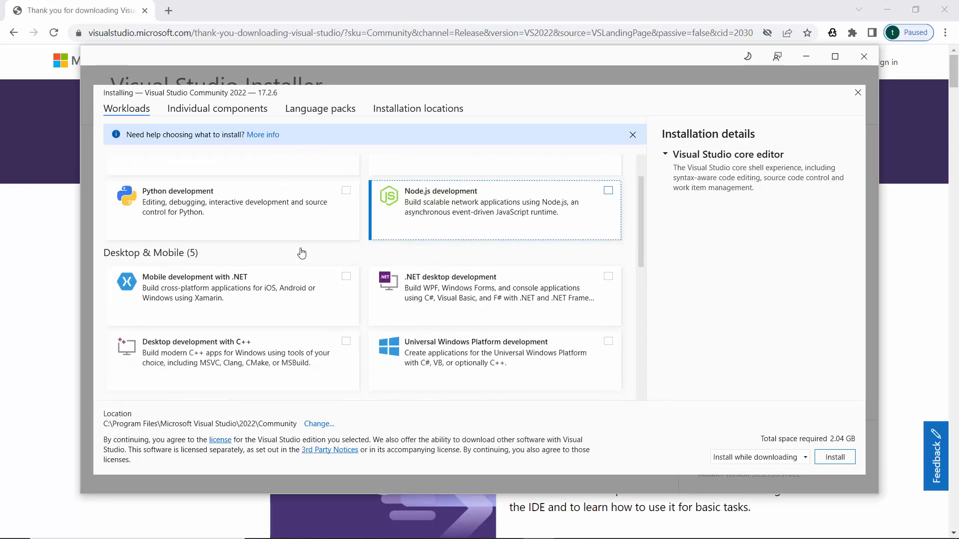
{"action": "scroll", "coordinate": [302, 254], "scroll_direction": "down", "scroll_amount": 5}
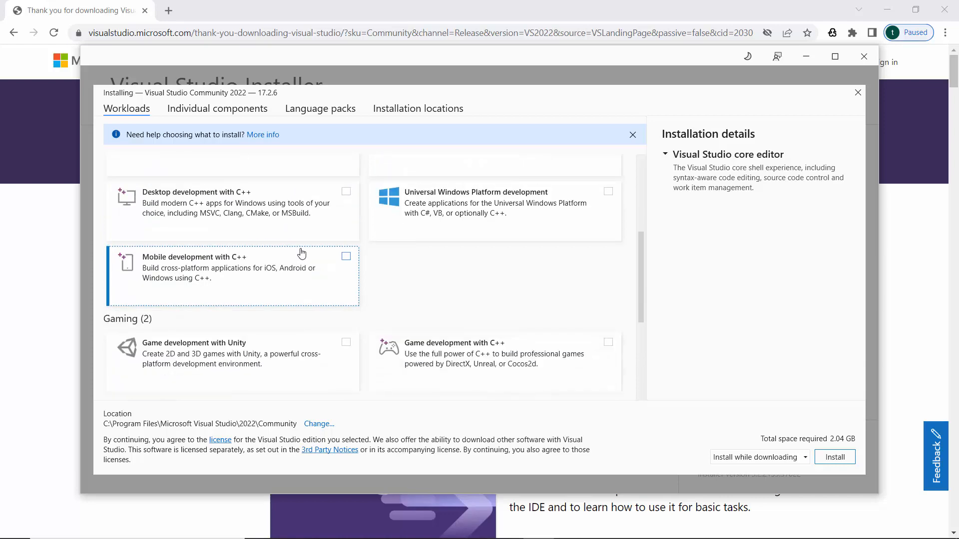
{"action": "scroll", "coordinate": [301, 253], "scroll_direction": "up", "scroll_amount": 1}
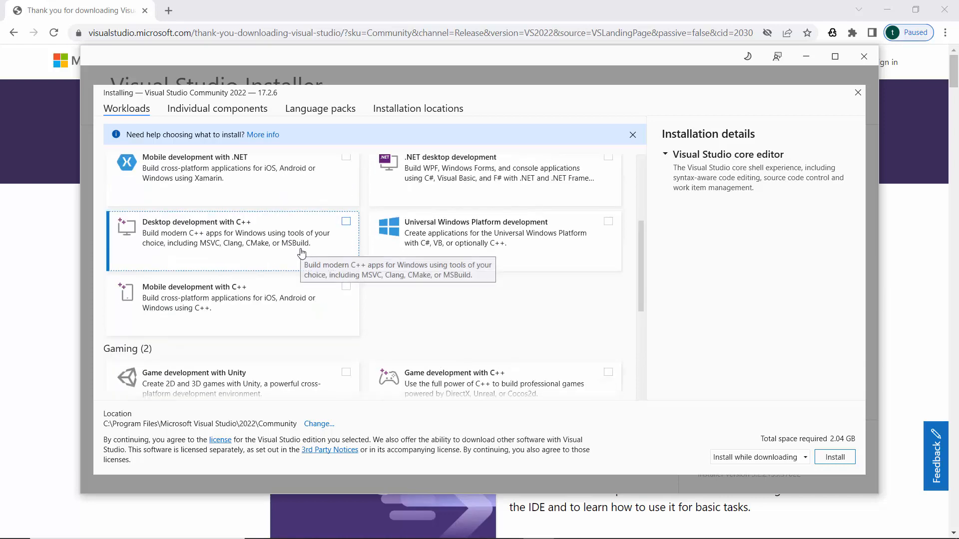
{"action": "scroll", "coordinate": [302, 253], "scroll_direction": "up", "scroll_amount": 2}
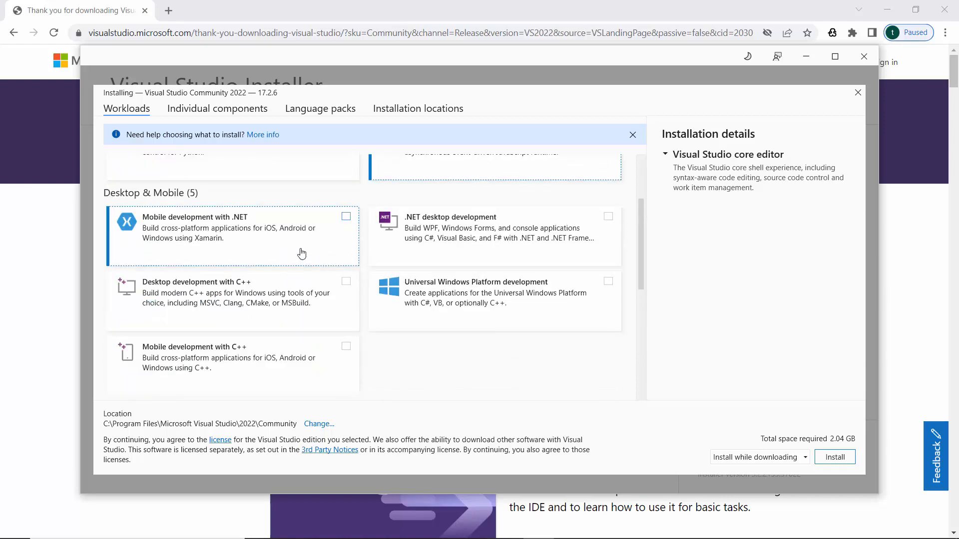
{"action": "scroll", "coordinate": [302, 254], "scroll_direction": "up", "scroll_amount": 4}
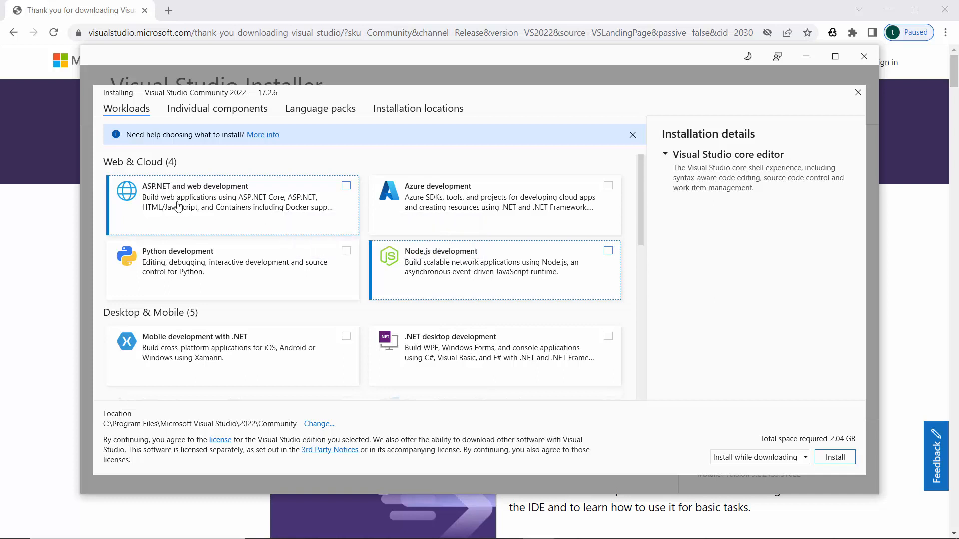
{"action": "scroll", "coordinate": [179, 215], "scroll_direction": "down", "scroll_amount": 1}
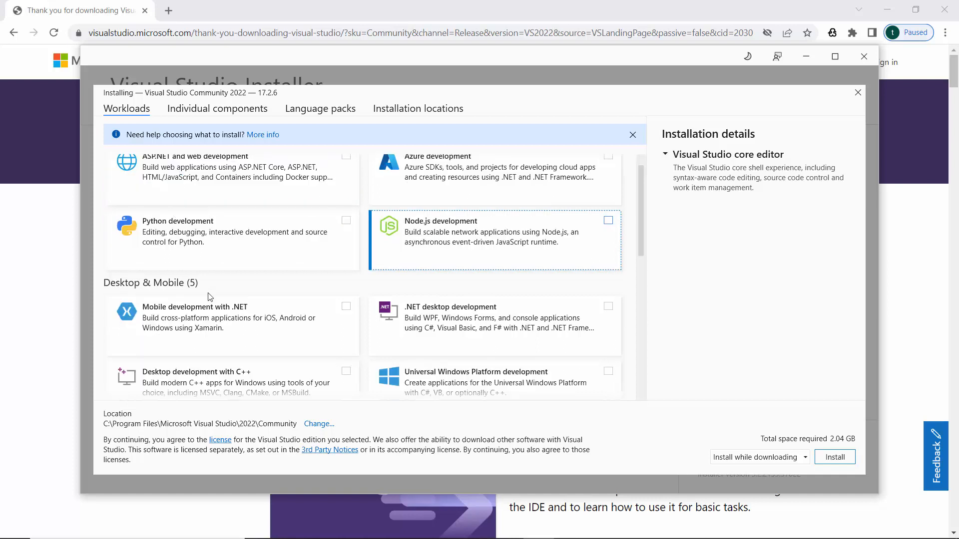
{"action": "scroll", "coordinate": [225, 304], "scroll_direction": "down", "scroll_amount": 1}
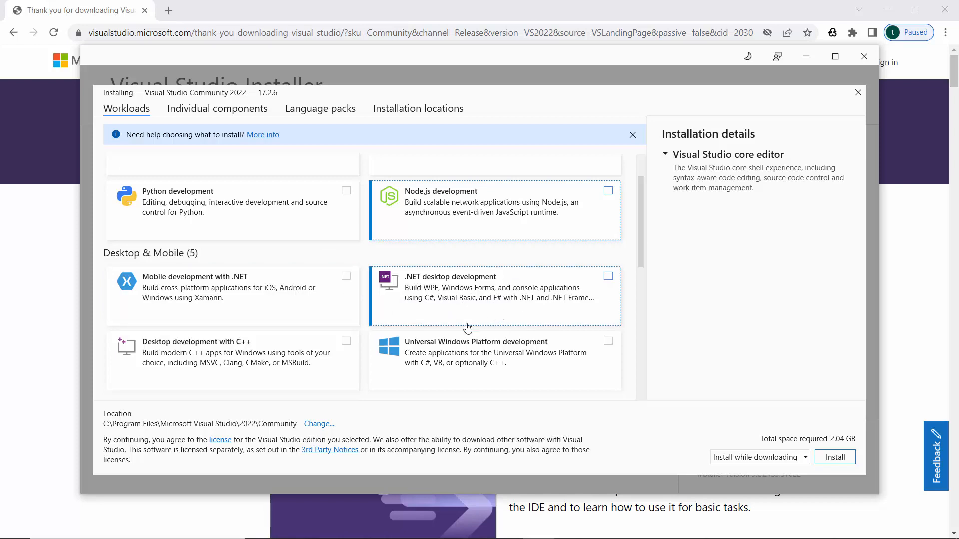
{"action": "scroll", "coordinate": [419, 314], "scroll_direction": "up", "scroll_amount": 1}
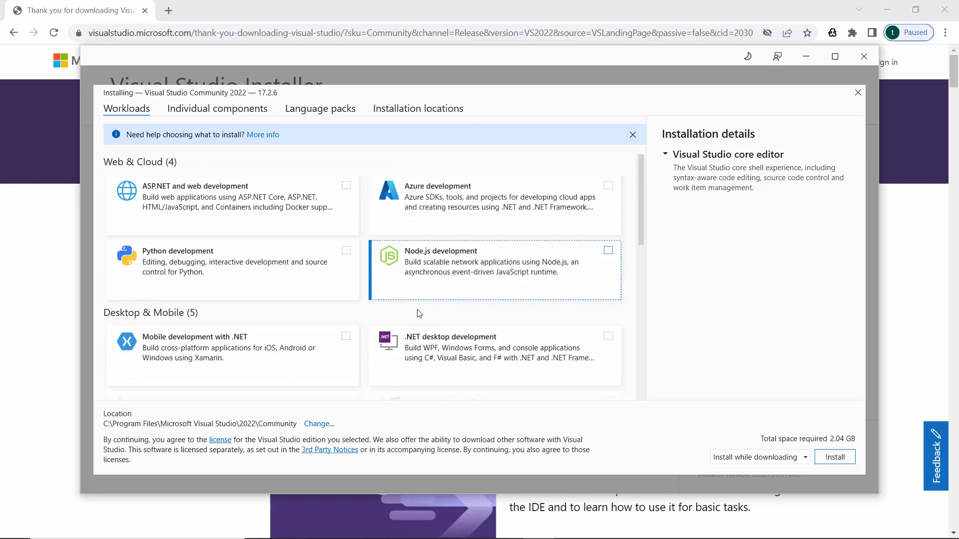
Step: Install Visual Studio Community 2022 with the ASP.NET and web, Python, Mobile development with .NET and .NET desktop development workloads
{"action": "left_click", "coordinate": [346, 186]}
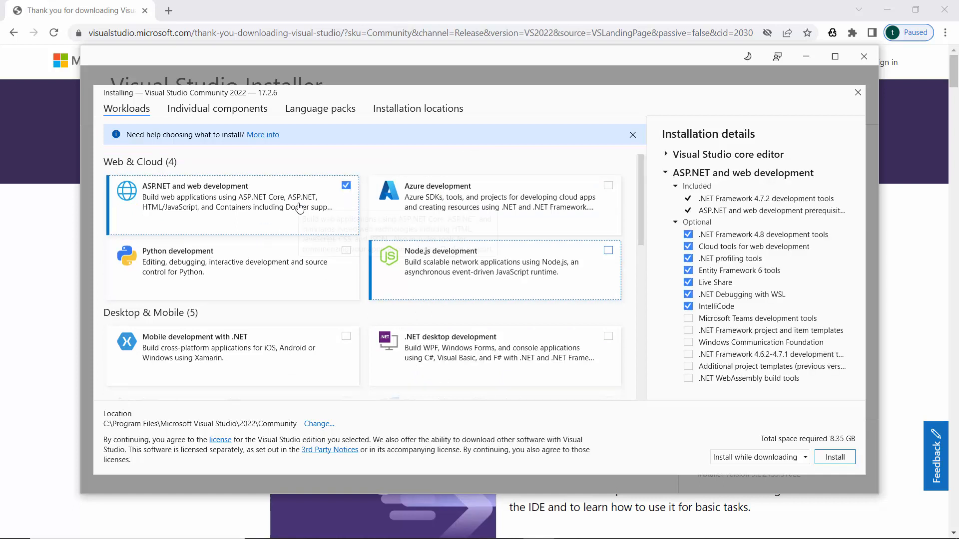
{"action": "left_click", "coordinate": [346, 252]}
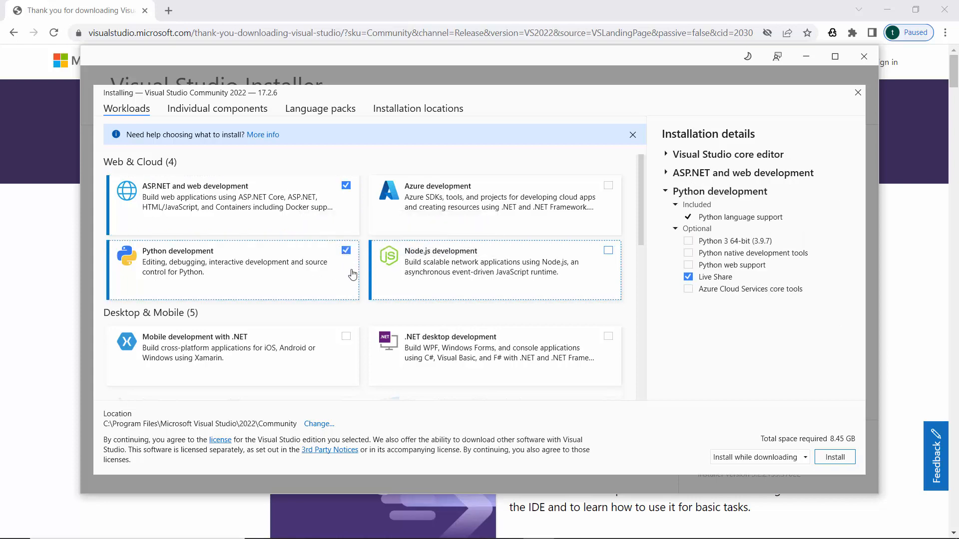
{"action": "scroll", "coordinate": [358, 283], "scroll_direction": "down", "scroll_amount": 1}
{"action": "scroll", "coordinate": [358, 283], "scroll_direction": "down", "scroll_amount": 1}
{"action": "scroll", "coordinate": [358, 283], "scroll_direction": "down", "scroll_amount": 1}
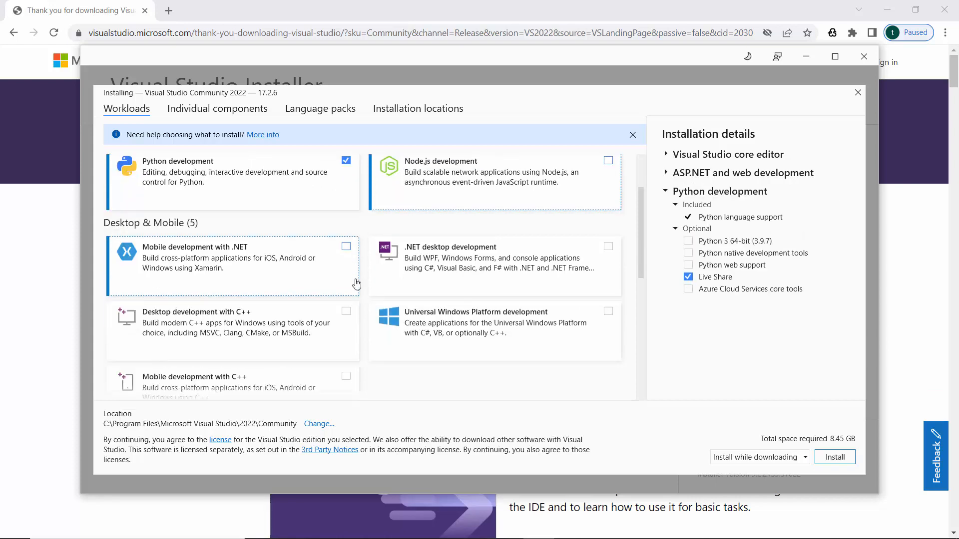
{"action": "left_click", "coordinate": [345, 247]}
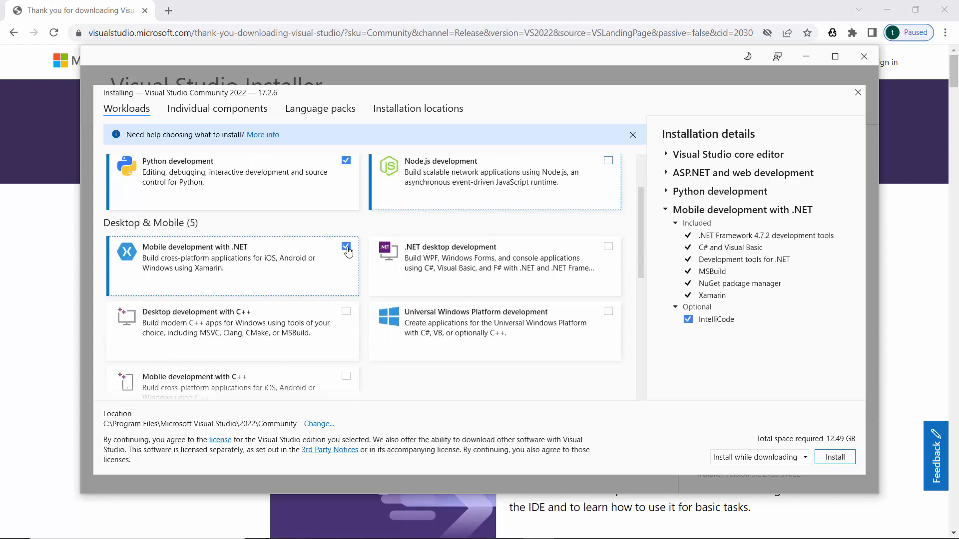
{"action": "left_click", "coordinate": [608, 247]}
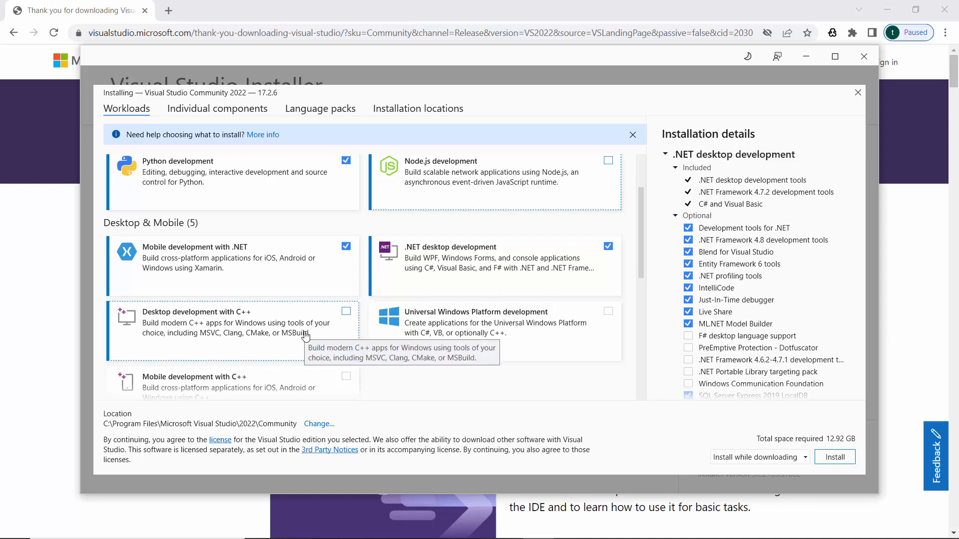
{"action": "scroll", "coordinate": [306, 336], "scroll_direction": "down", "scroll_amount": 1}
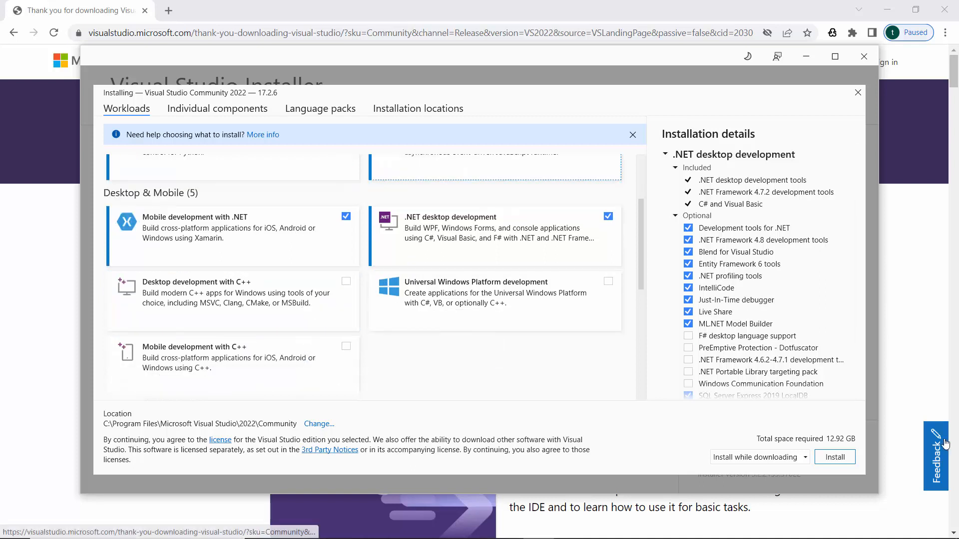
{"action": "left_click", "coordinate": [842, 463]}
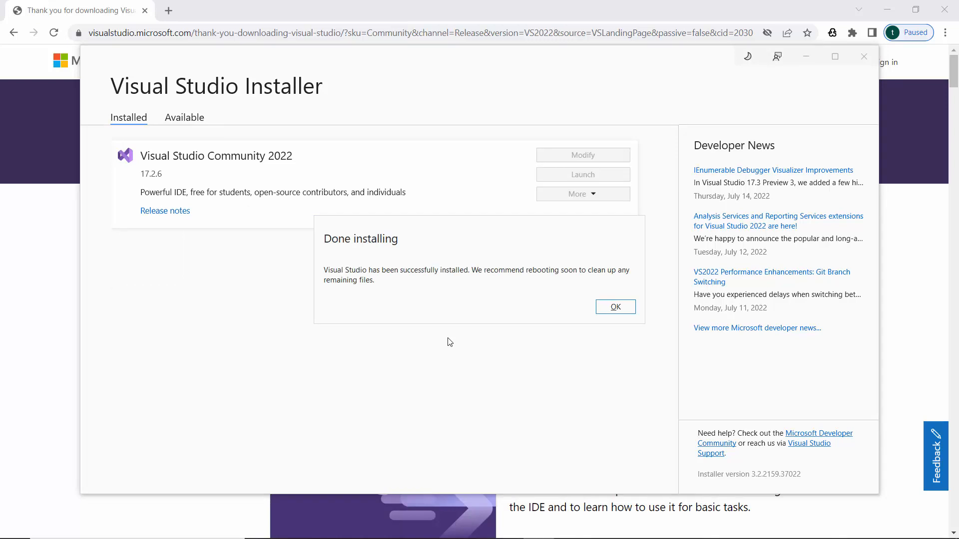
Step: Close the installation notice, launch Visual Studio Community 2022 and skip signing in
{"action": "left_click", "coordinate": [607, 309]}
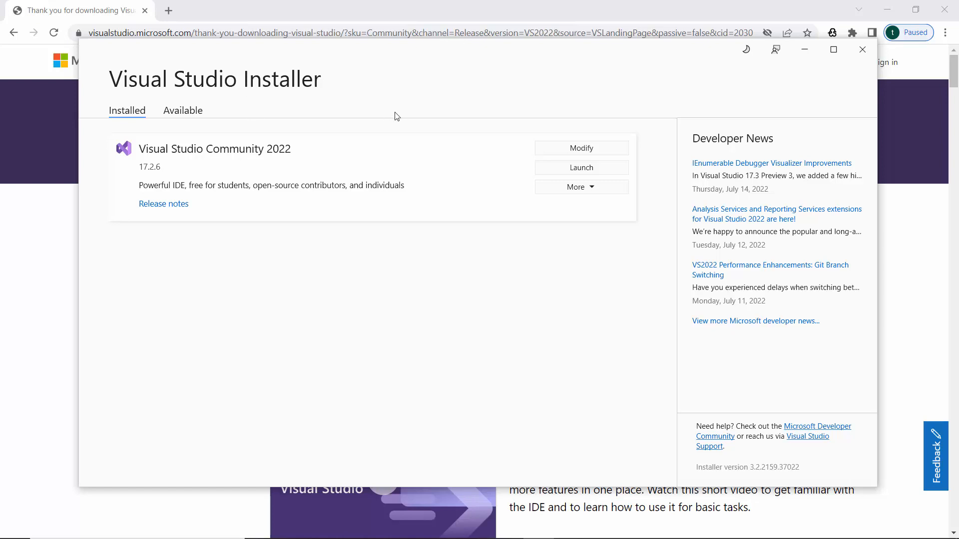
{"action": "left_click", "coordinate": [588, 168]}
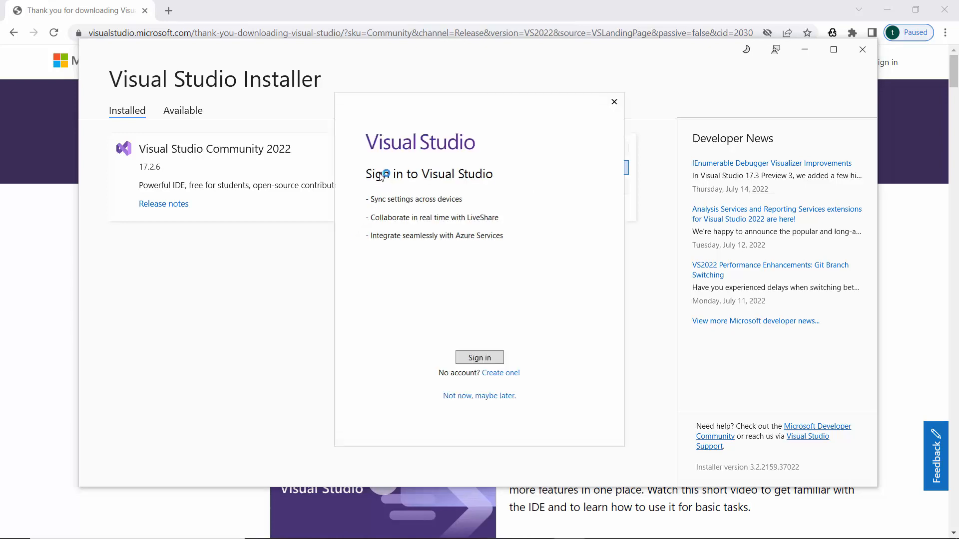
{"action": "left_click", "coordinate": [458, 398]}
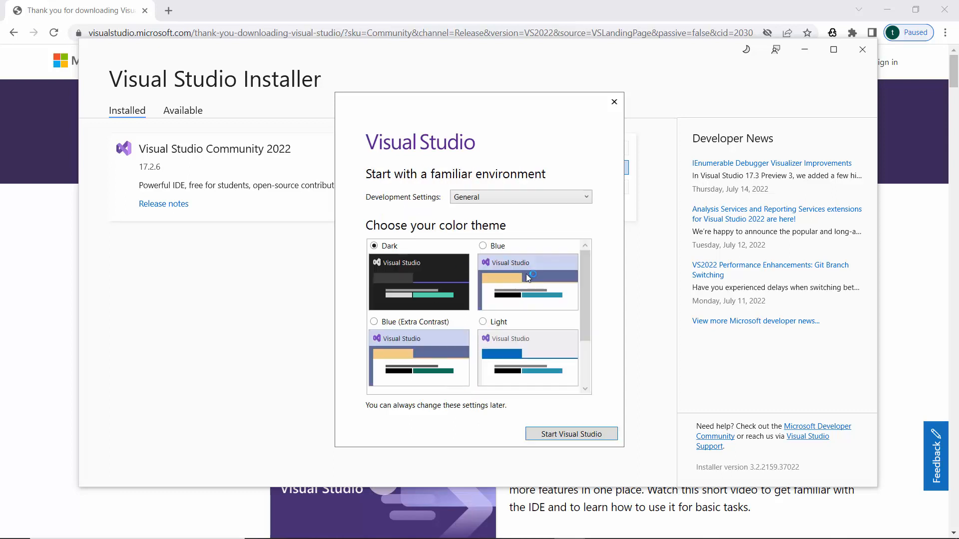
Step: Choose the Blue color theme with General development settings and start Visual Studio
{"action": "scroll", "coordinate": [515, 289], "scroll_direction": "down", "scroll_amount": 3}
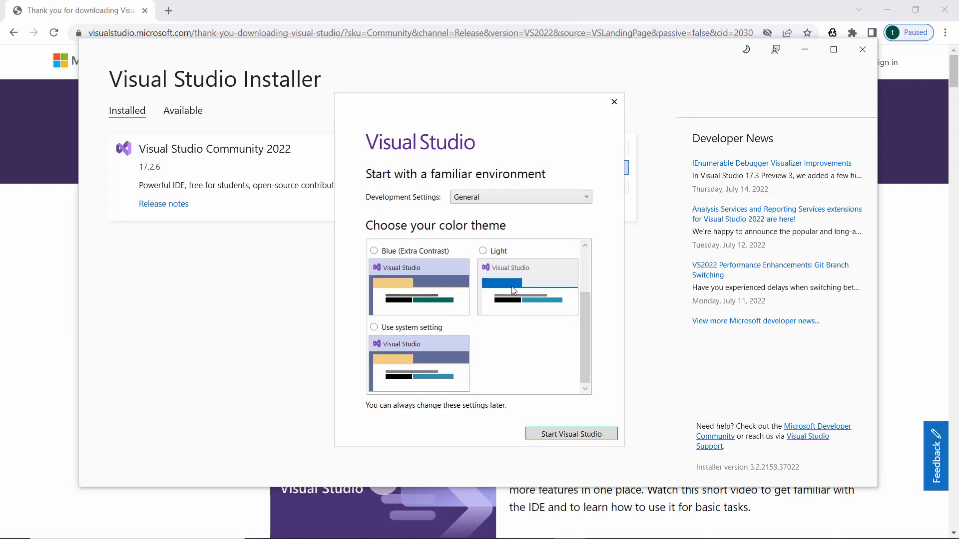
{"action": "scroll", "coordinate": [514, 316], "scroll_direction": "up", "scroll_amount": 3}
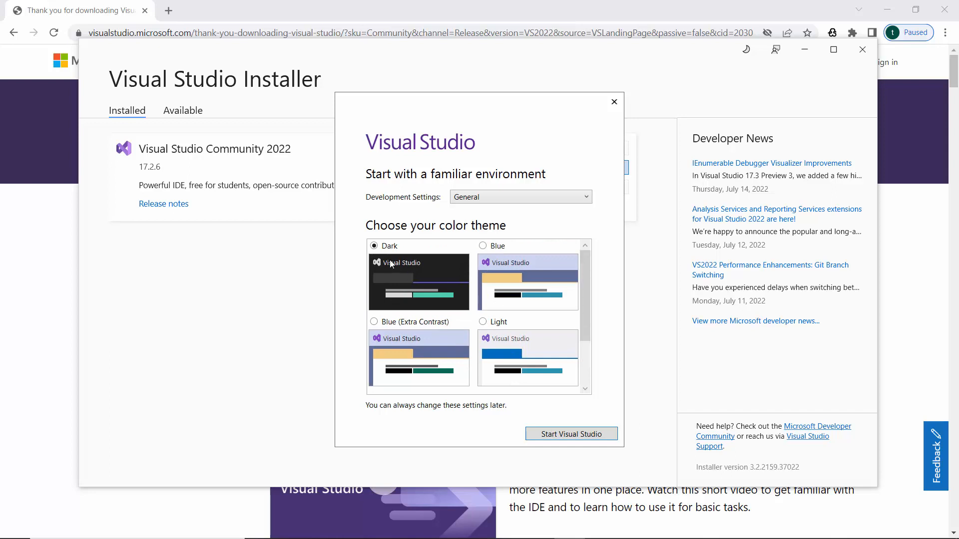
{"action": "left_click", "coordinate": [484, 247]}
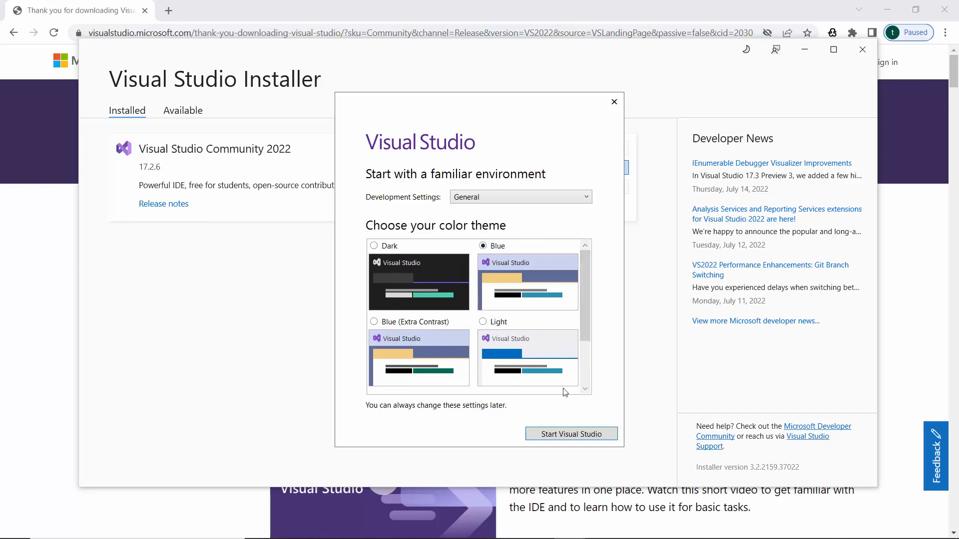
{"action": "left_click", "coordinate": [576, 436]}
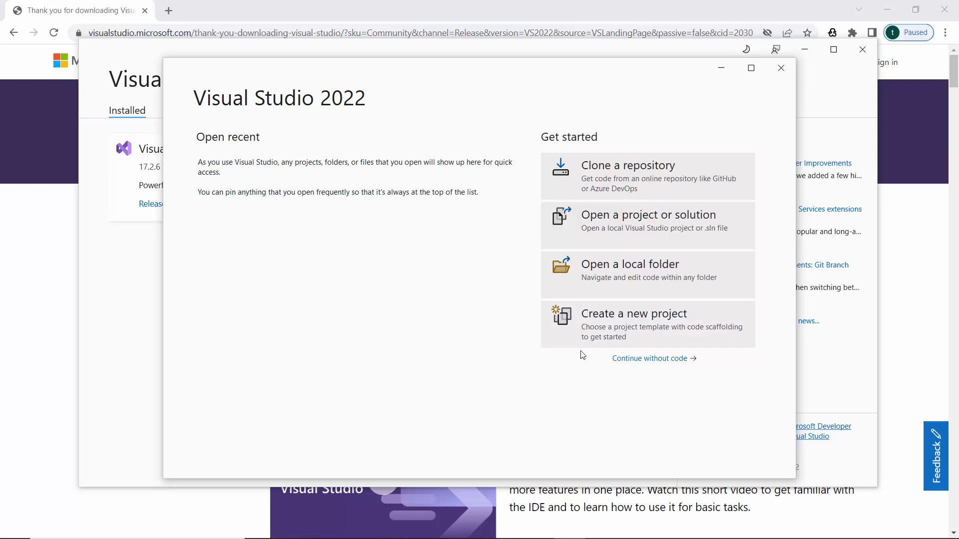
Step: Create a new C# Console App project named HelloWorld using the .NET 6.0 (Long-term support) framework
{"action": "left_click", "coordinate": [628, 327]}
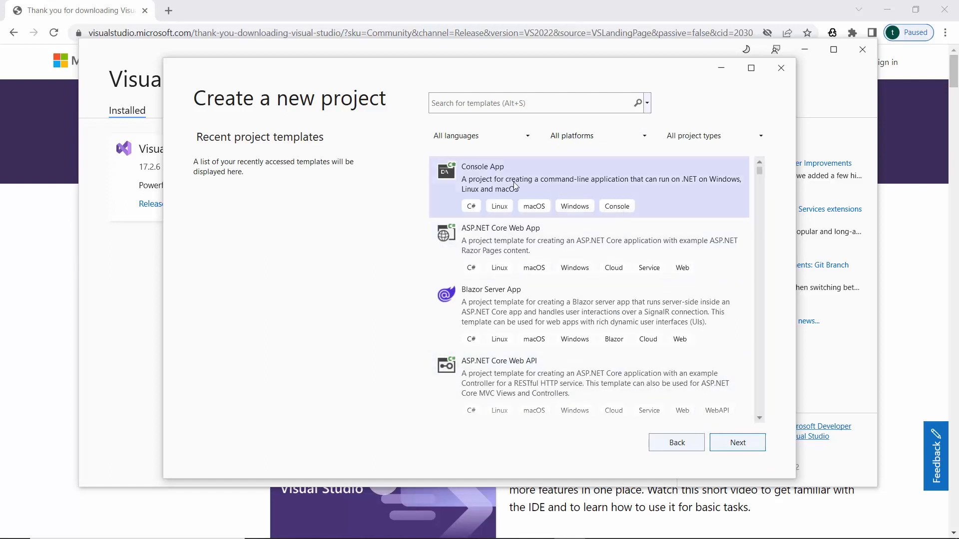
{"action": "left_click", "coordinate": [732, 444]}
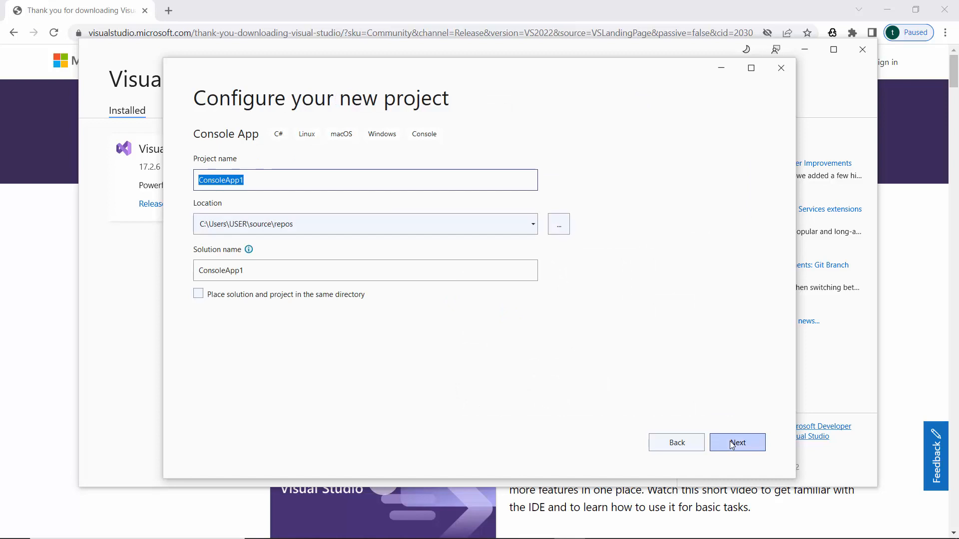
{"action": "left_click", "coordinate": [258, 182]}
{"action": "key", "text": "BackSpace"}
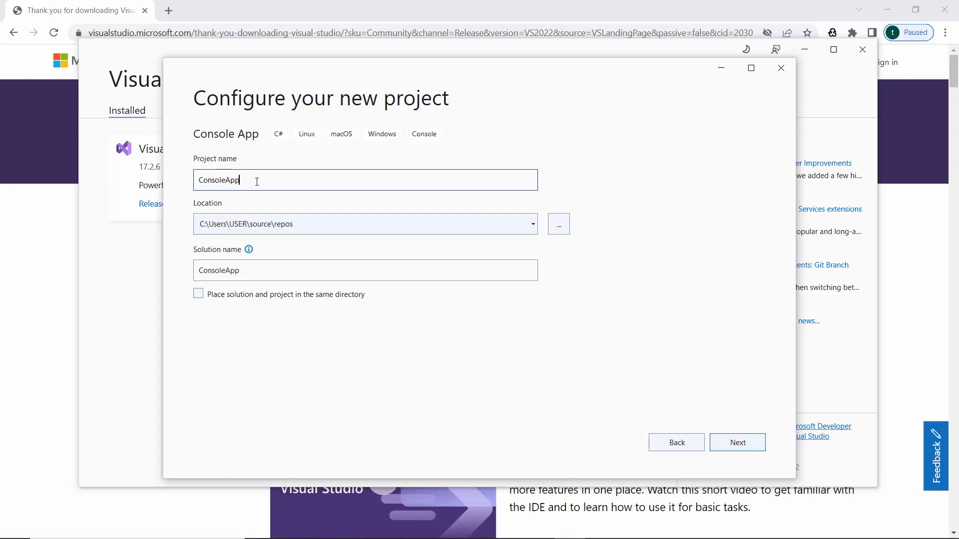
{"action": "left_click_drag", "start_coordinate": [257, 182], "coordinate": [185, 183]}
{"action": "key", "text": "BackSpace"}
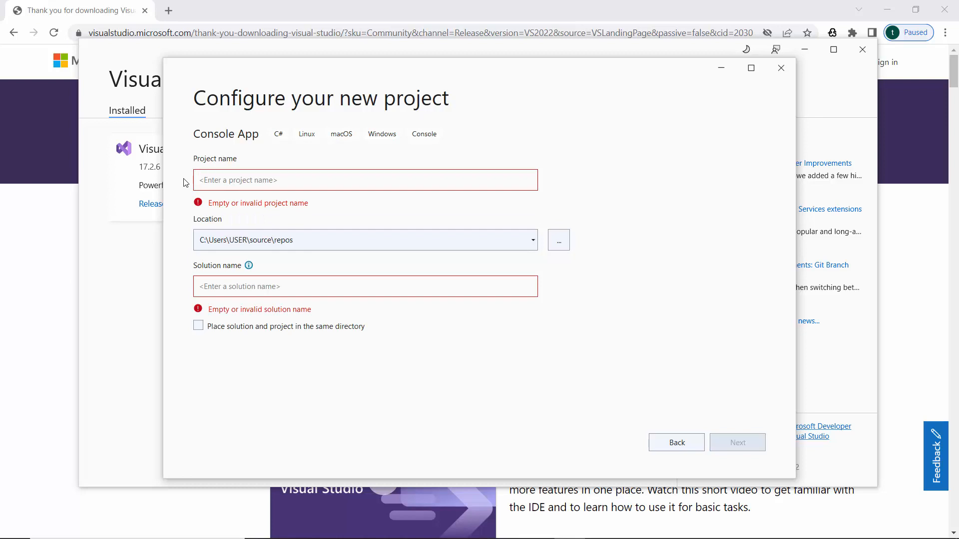
{"action": "type", "text": "He"}
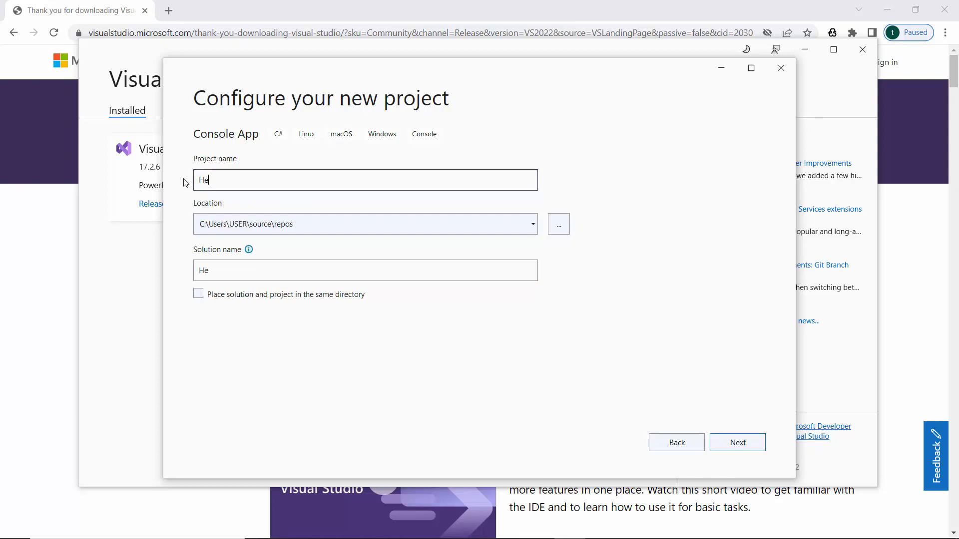
{"action": "type", "text": "lloWorld"}
{"action": "left_click", "coordinate": [744, 447]}
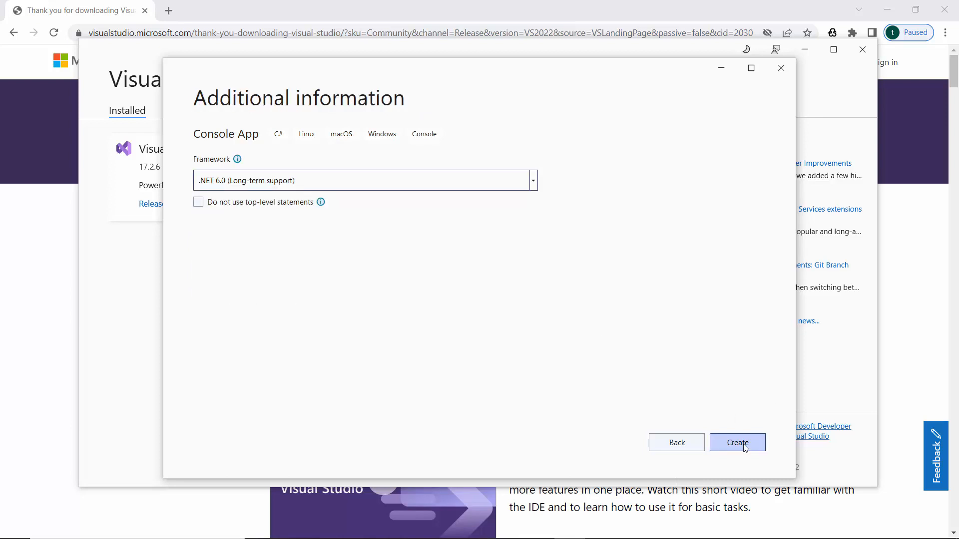
{"action": "left_click", "coordinate": [744, 448]}
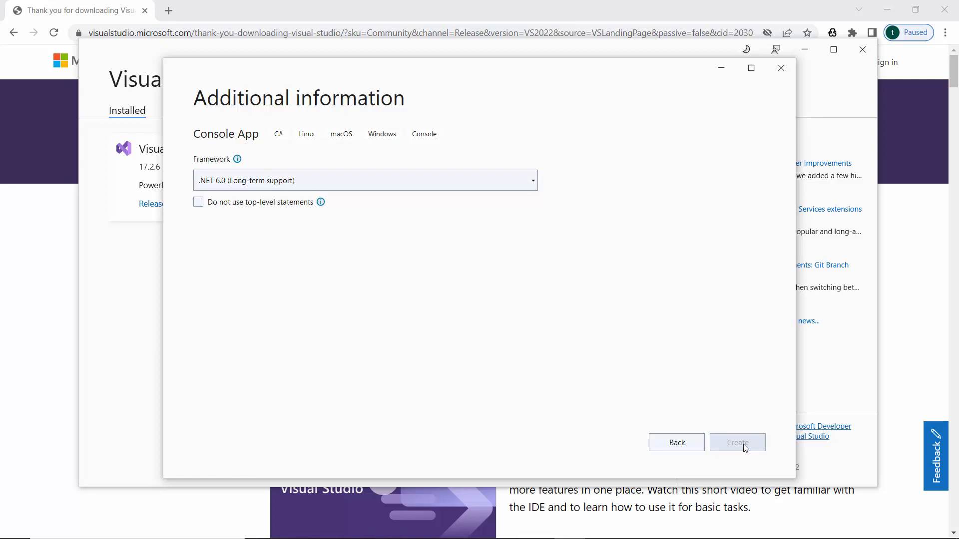